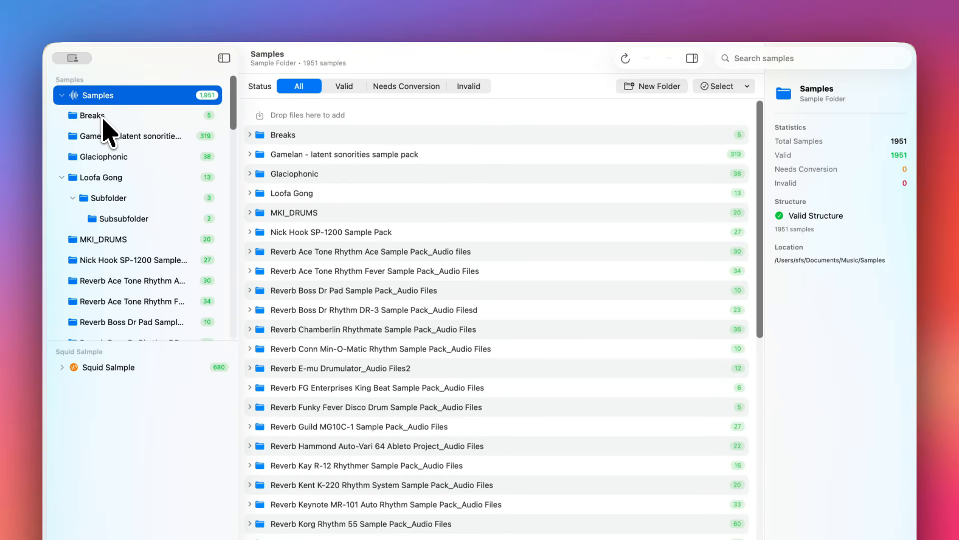
Step: Open the MKI_DRUMS folder and audition the 3_SNARE_1 sample, first looped and again in single-play mode
left_click(112, 239)
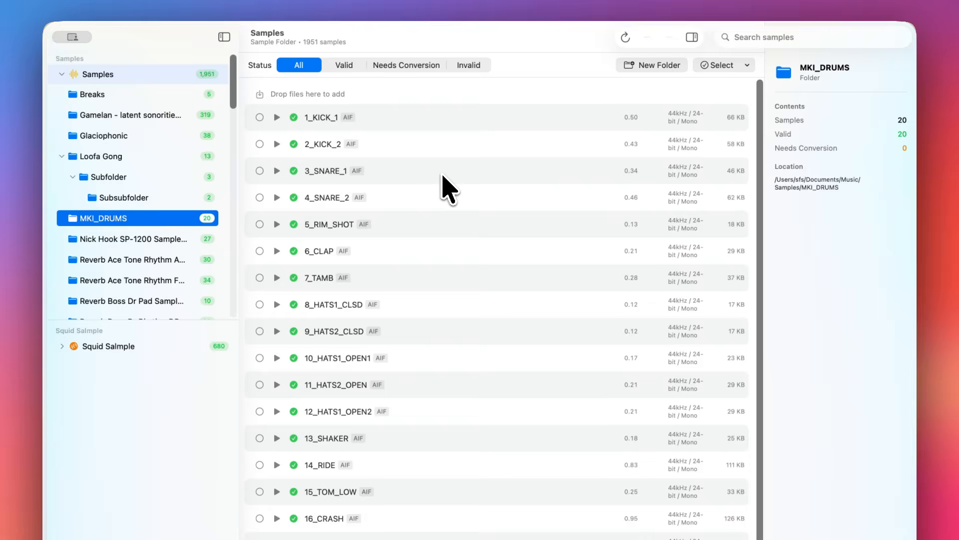
left_click(443, 177)
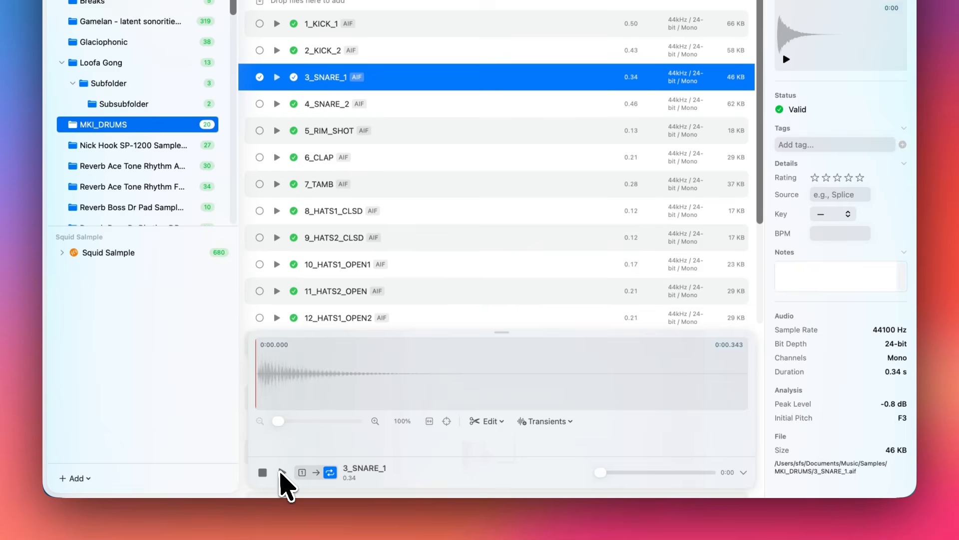
left_click(281, 472)
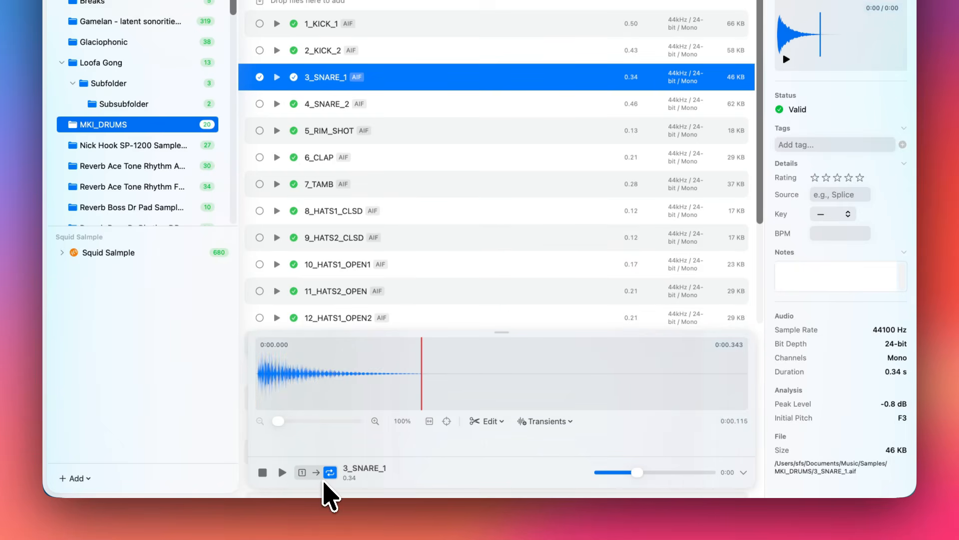
left_click(302, 473)
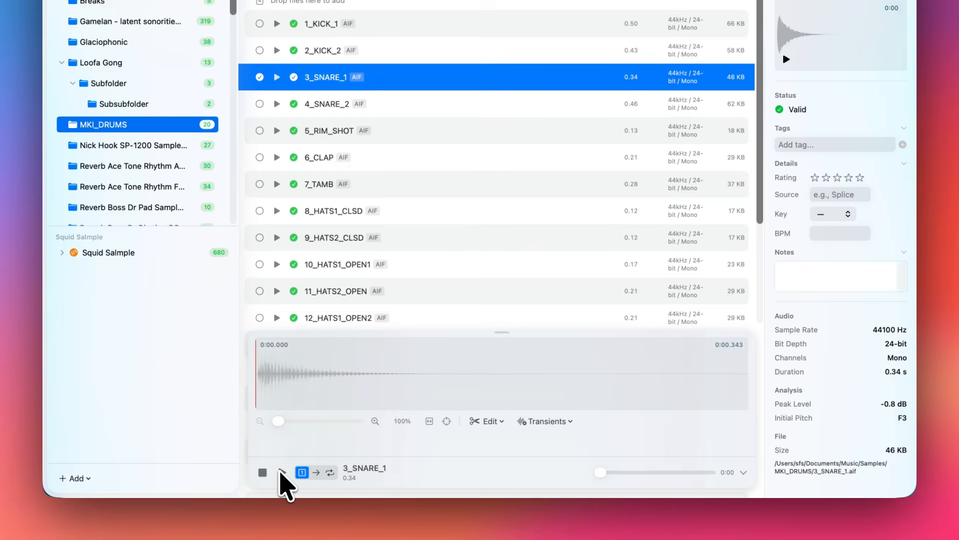
left_click(281, 472)
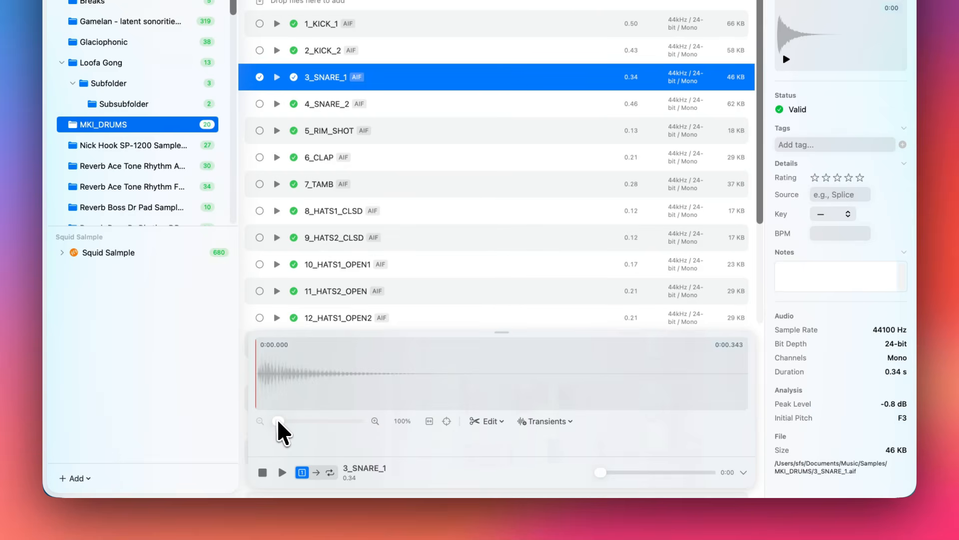
Step: Try cutting the tail of 3_SNARE_1 from about 0:00.221 to the end, and discard the audio edit
left_click_drag(277, 420, 296, 445)
left_click(274, 344)
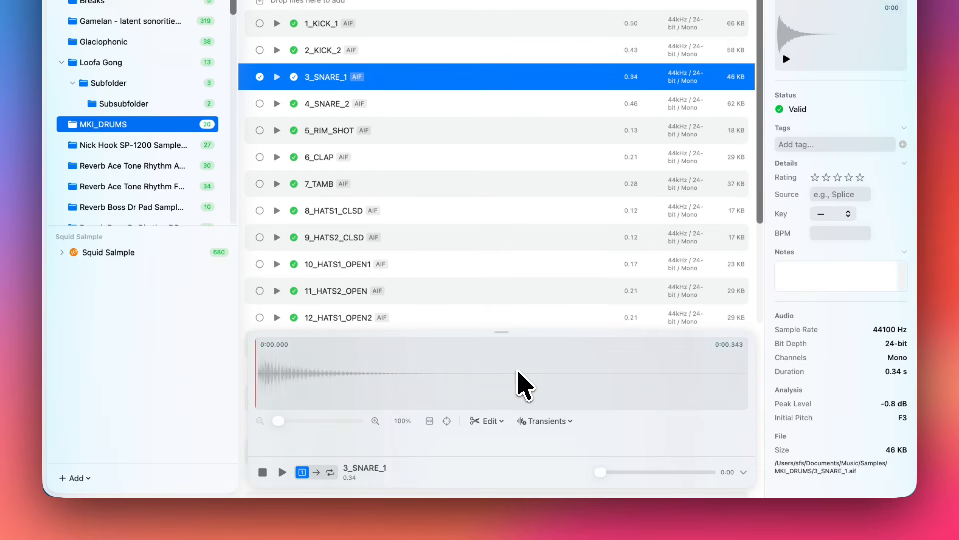
left_click(547, 389)
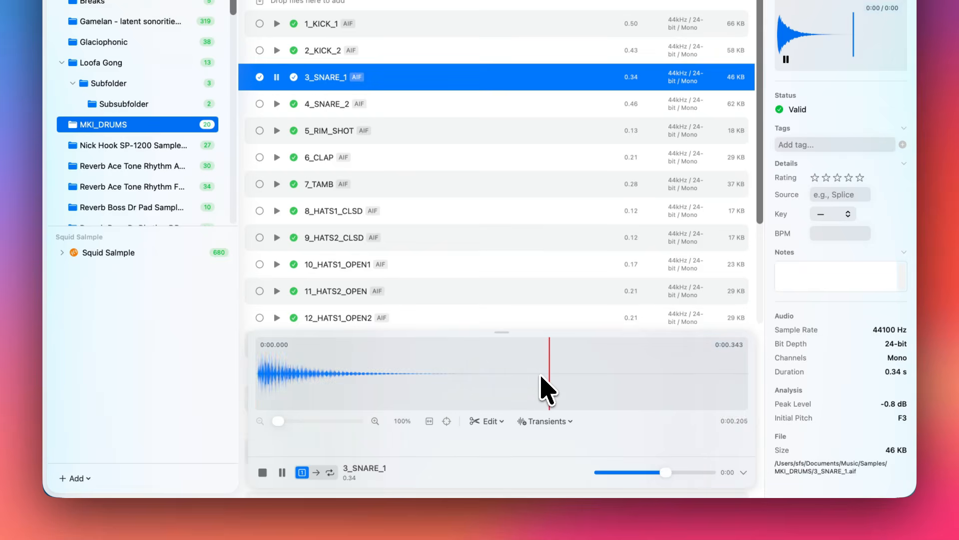
left_click_drag(573, 397, 757, 400)
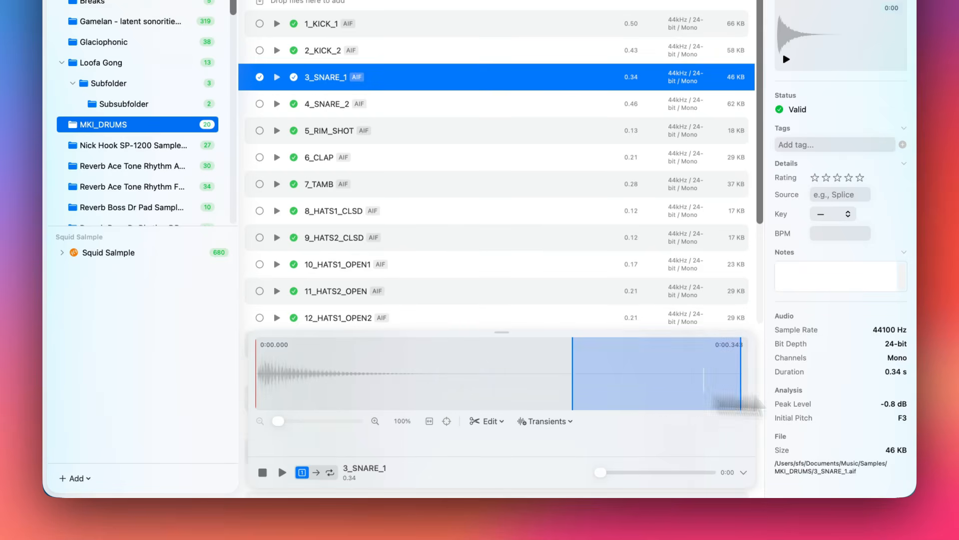
right_click(599, 366)
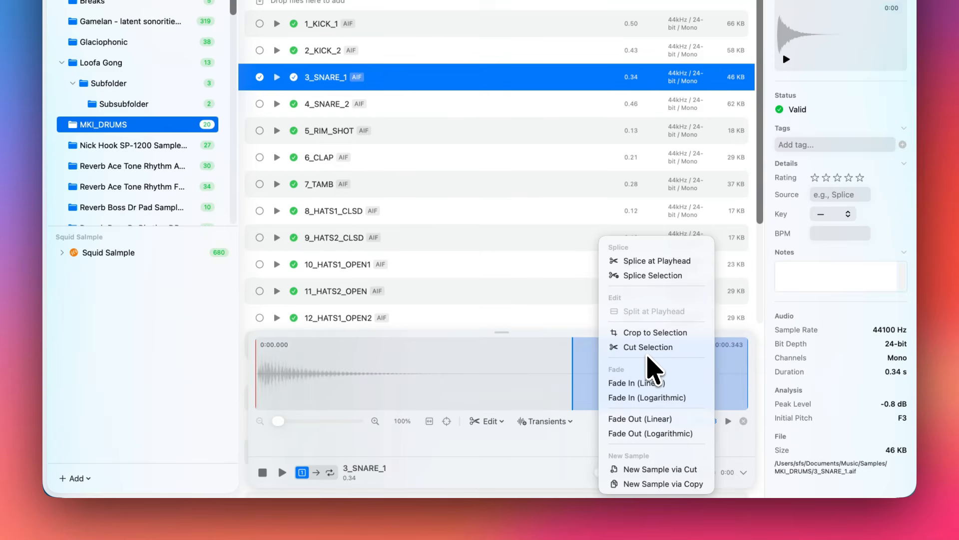
left_click(635, 347)
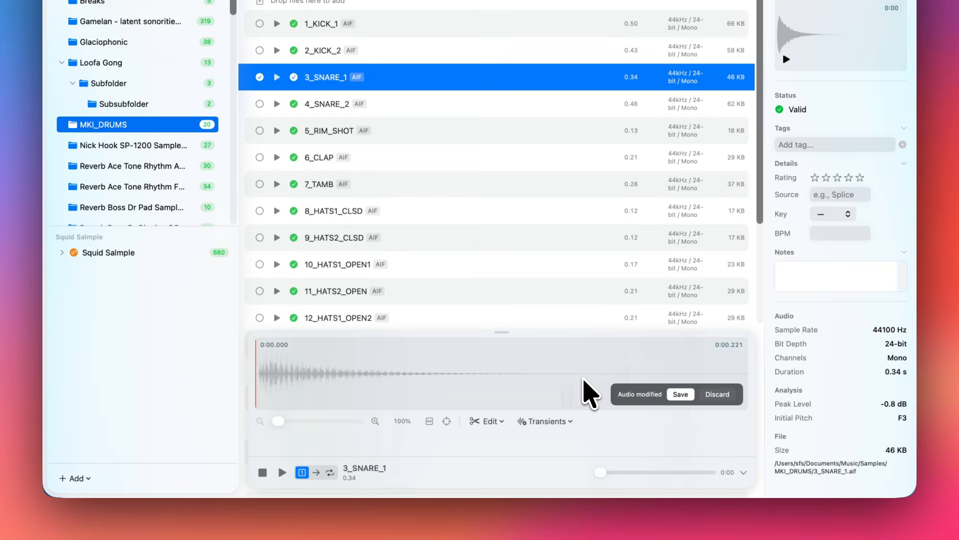
key("space")
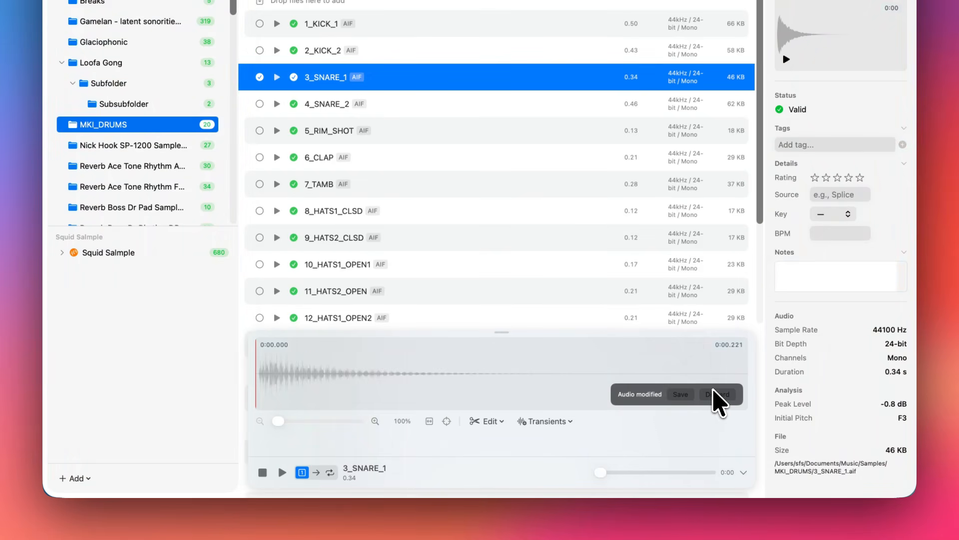
left_click(715, 394)
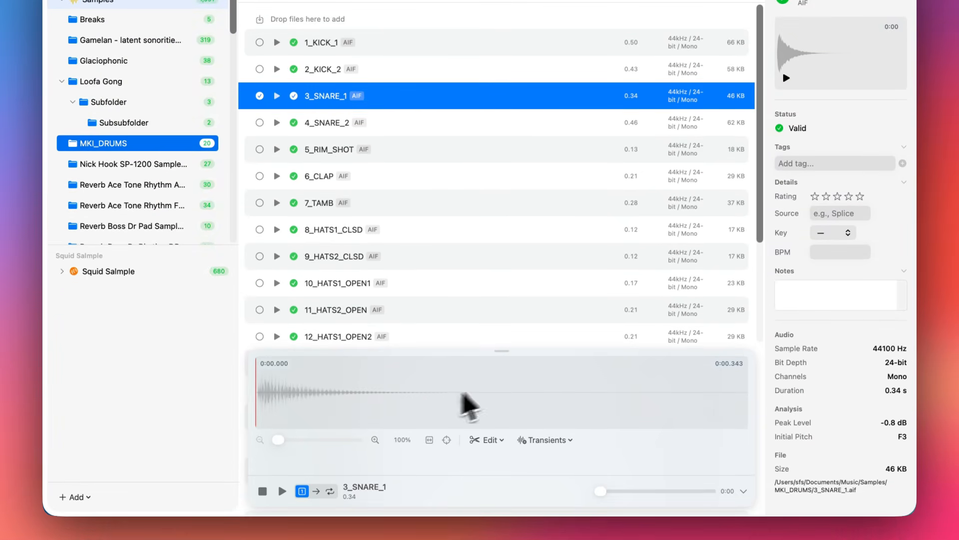
right_click(429, 402)
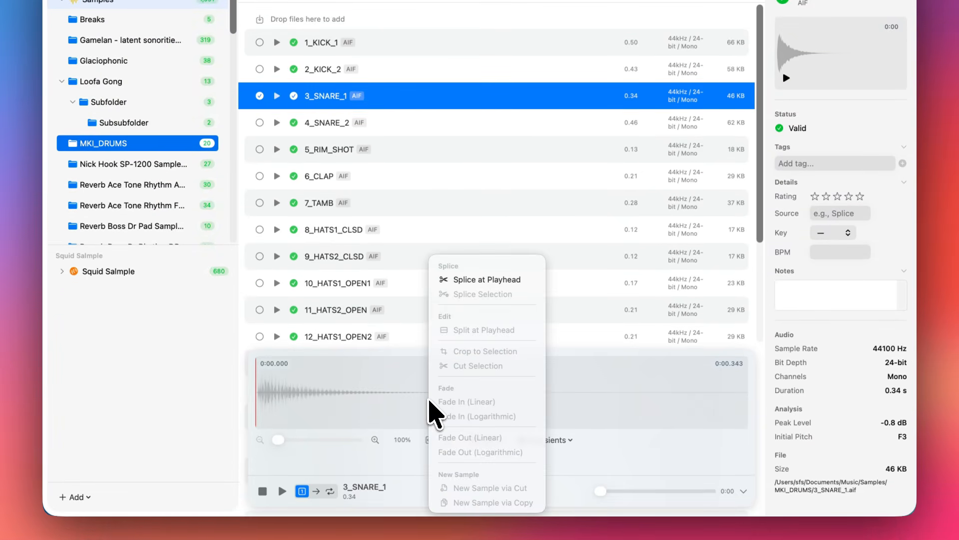
left_click(389, 388)
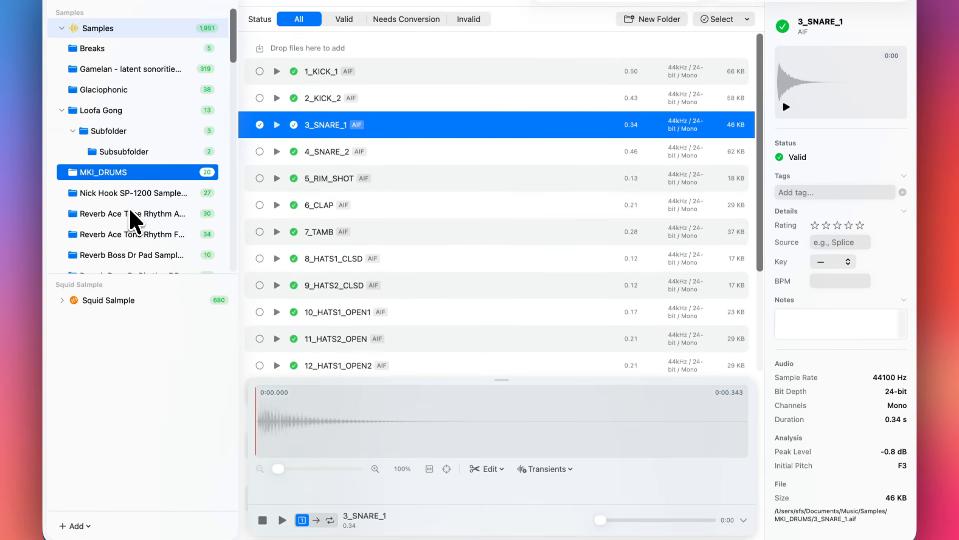
Step: Open Reverb Ace Tone Rhythm Ace_Loop1 and select its third hit, from about 0:01.240 to 0:01.850
left_click(130, 214)
left_click(353, 179)
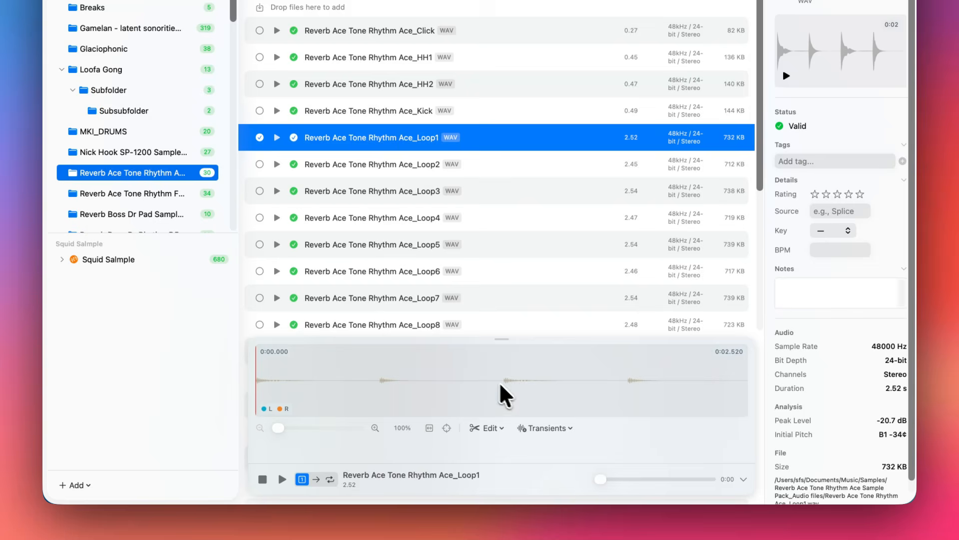
left_click_drag(498, 384, 617, 409)
right_click(532, 391)
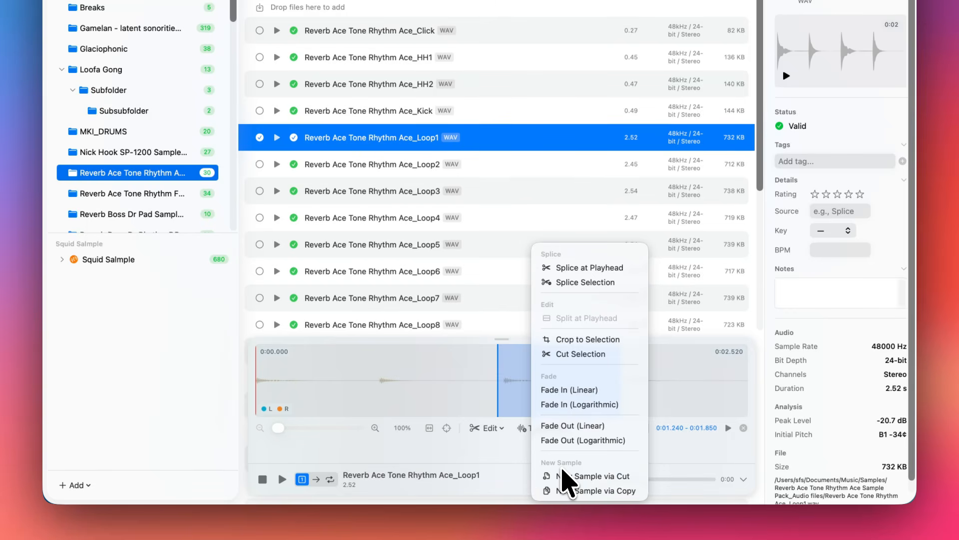
left_click(492, 400)
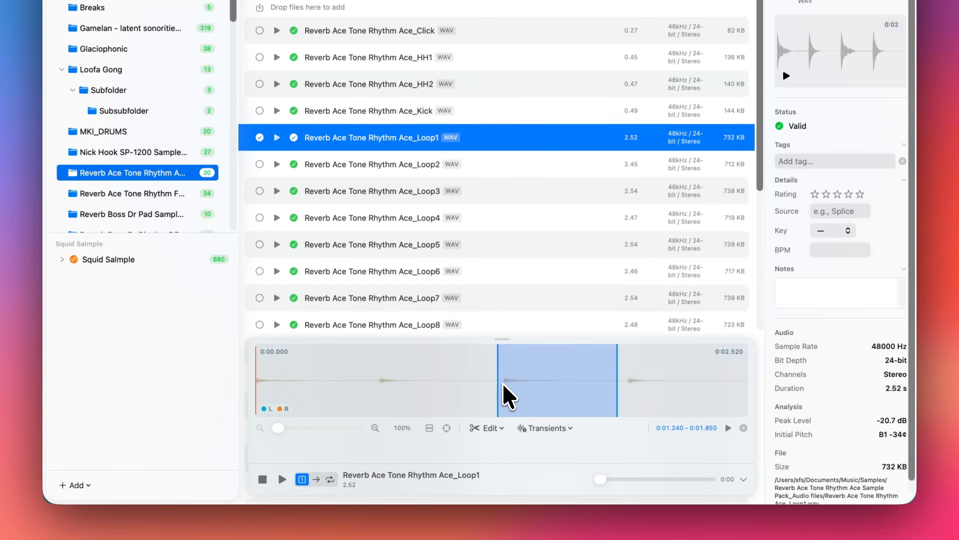
Step: Splice the loop just before its third and fourth hits, at about 0:01.251 and 0:01.896, and enlarge the slice editor
left_click(503, 385)
right_click(501, 382)
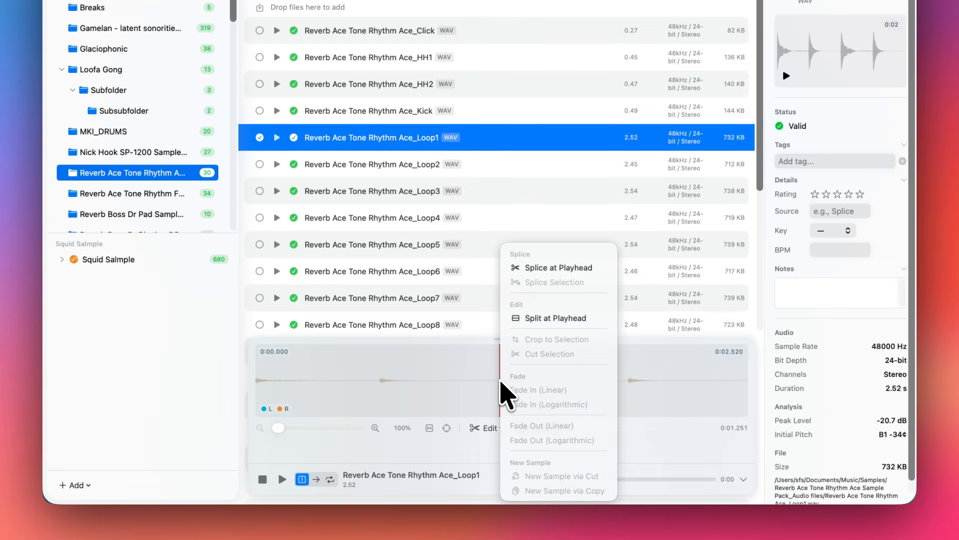
left_click(517, 275)
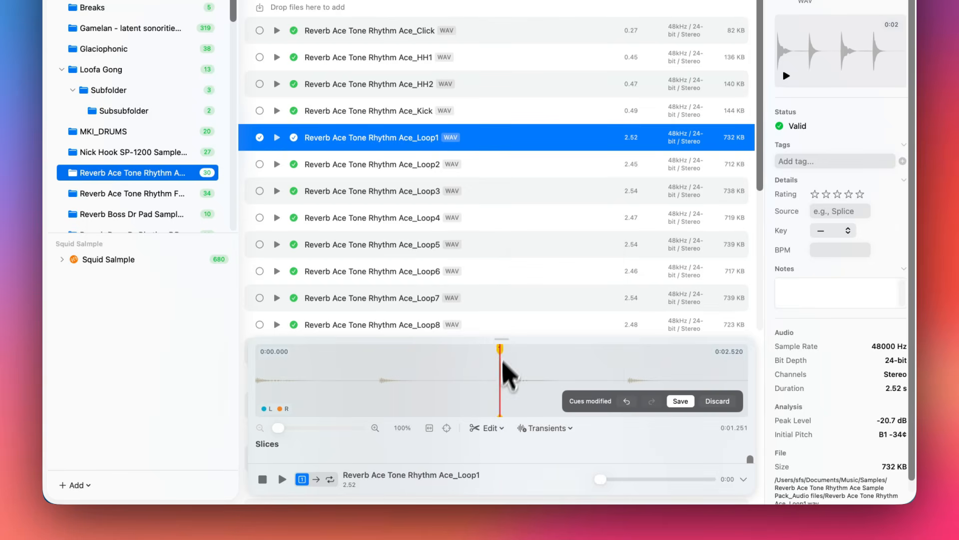
left_click_drag(490, 341, 490, 192)
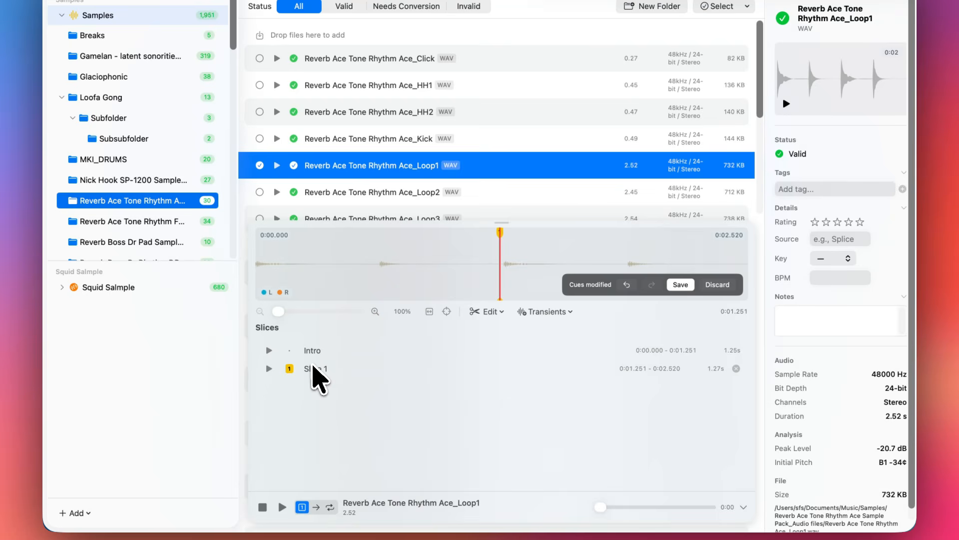
right_click(626, 265)
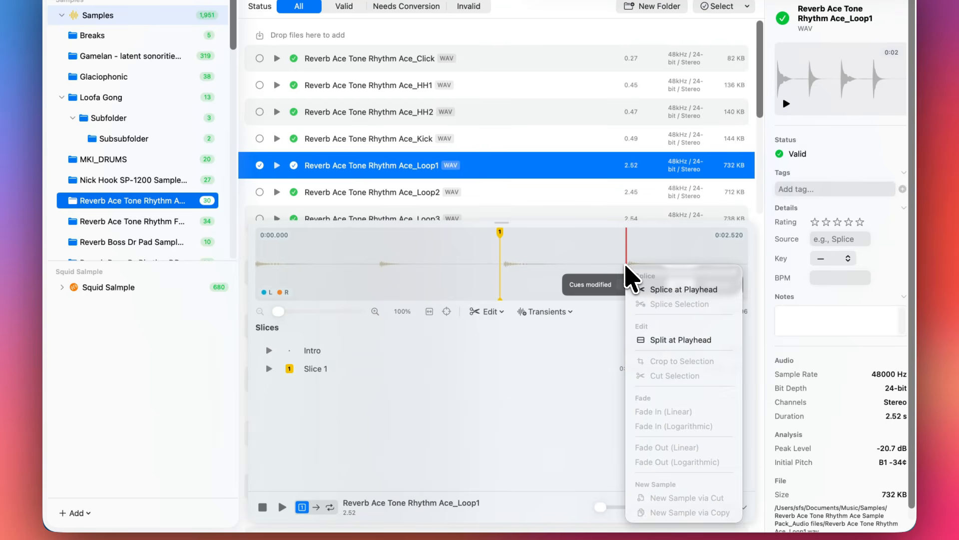
left_click(656, 290)
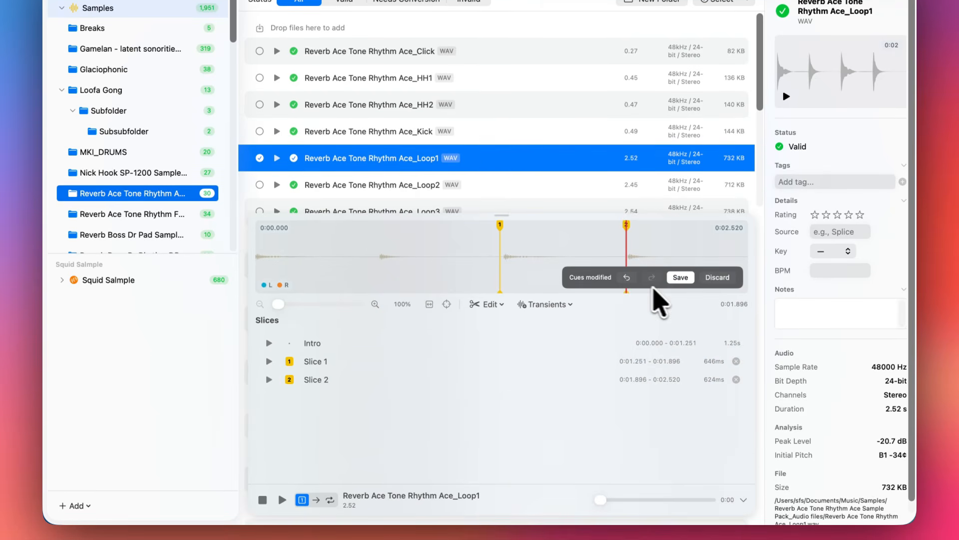
Step: Audition Slice 1 once and in loop mode, moving its end cue to about 0:01.871
left_click(362, 361)
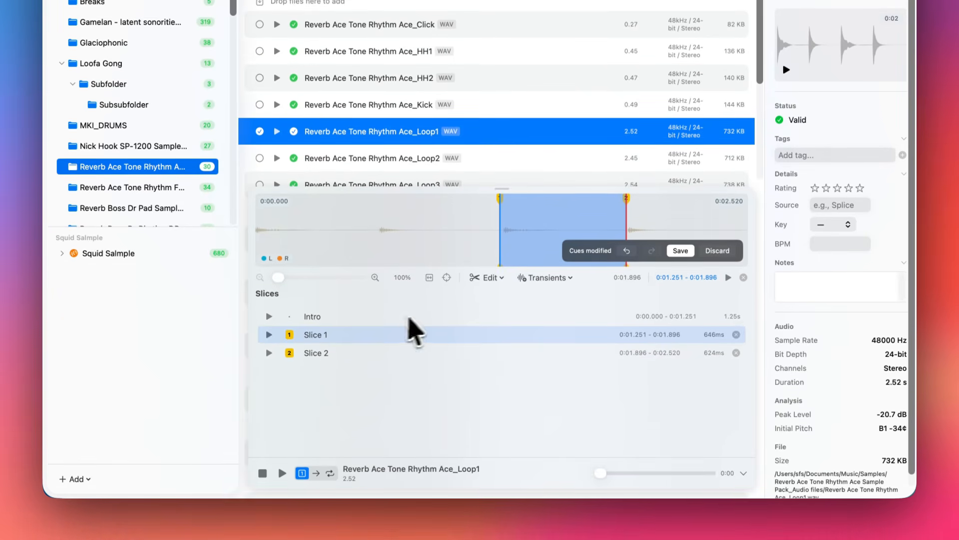
left_click(281, 472)
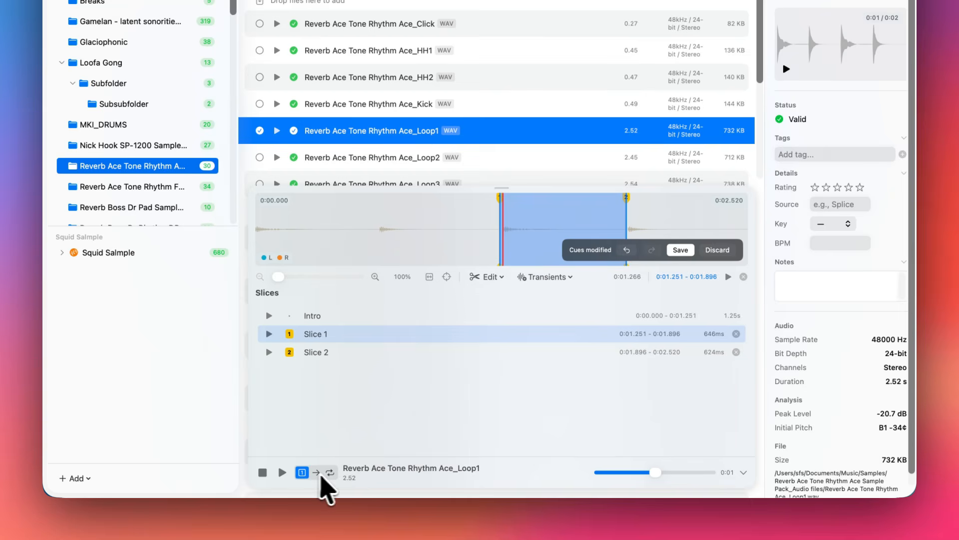
left_click(282, 472)
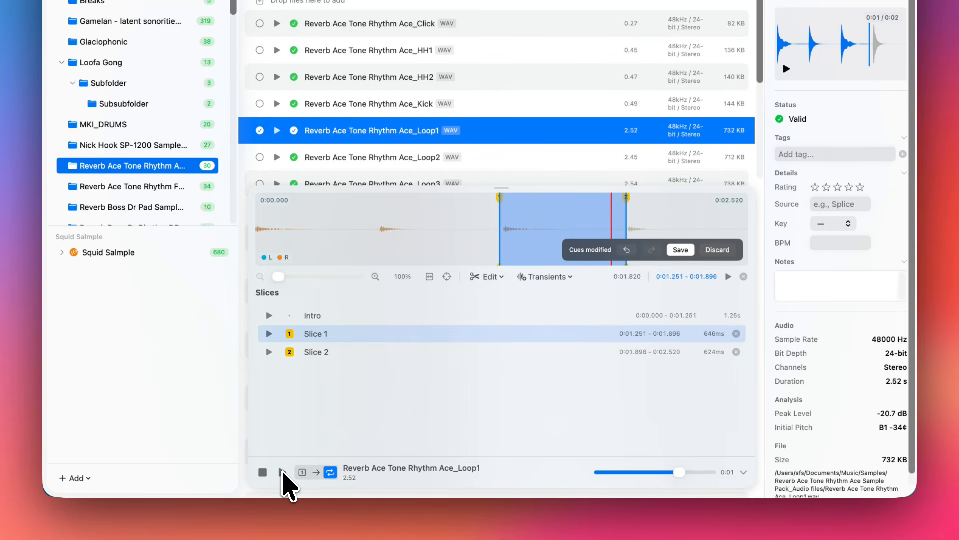
left_click(282, 472)
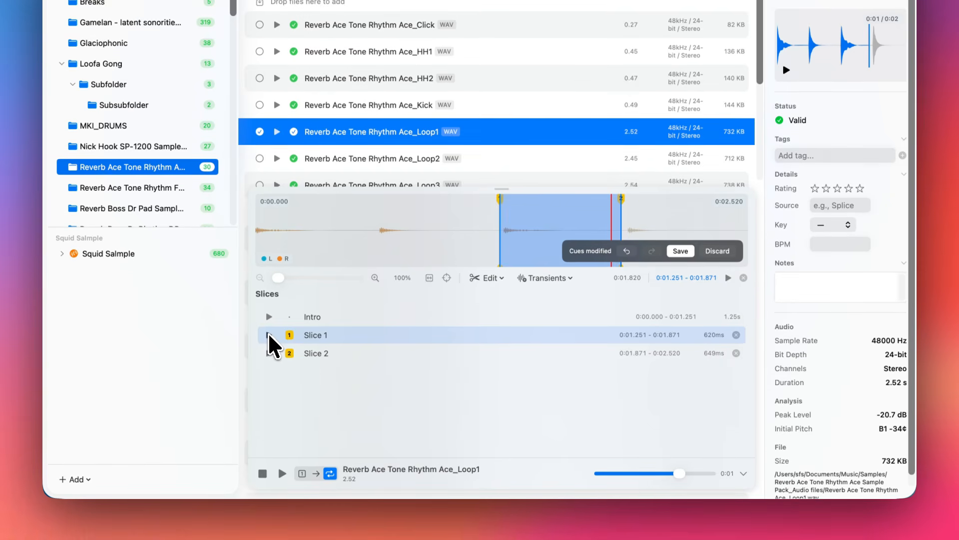
left_click(269, 368)
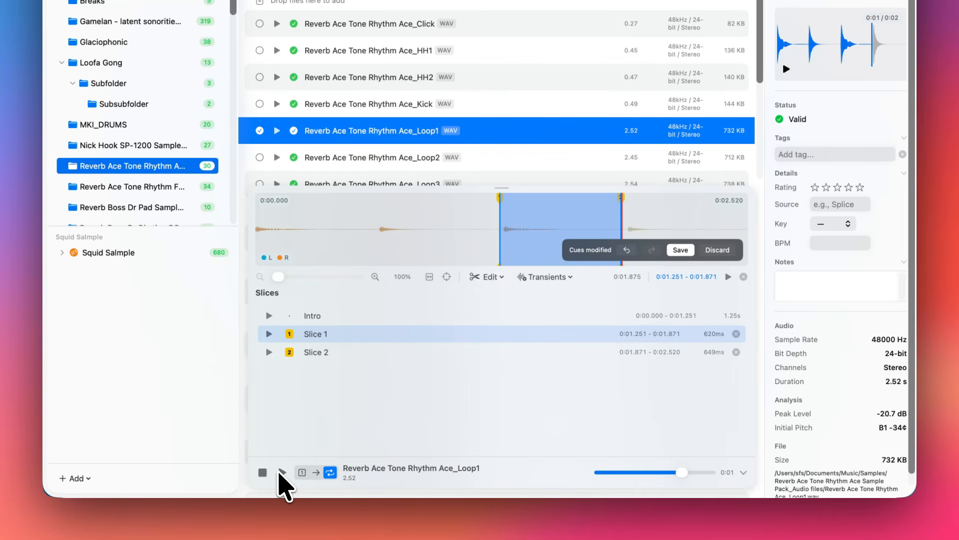
left_click(280, 473)
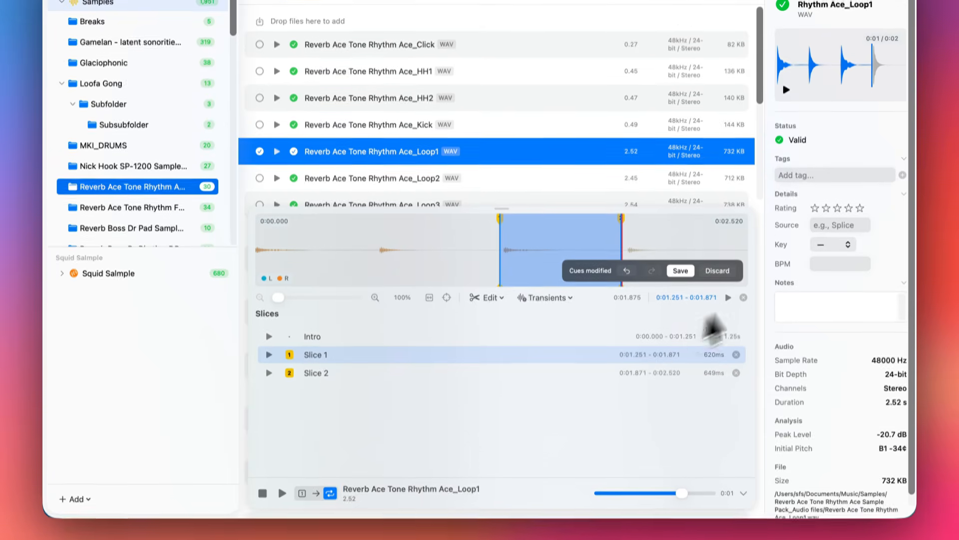
Step: Discard the unsaved slice cues and clear the waveform selection
left_click(718, 249)
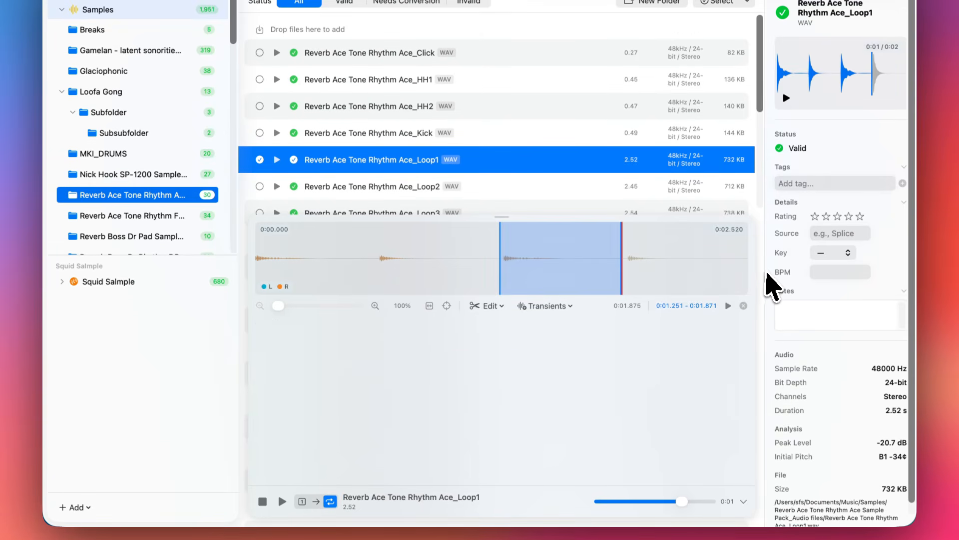
left_click(534, 274)
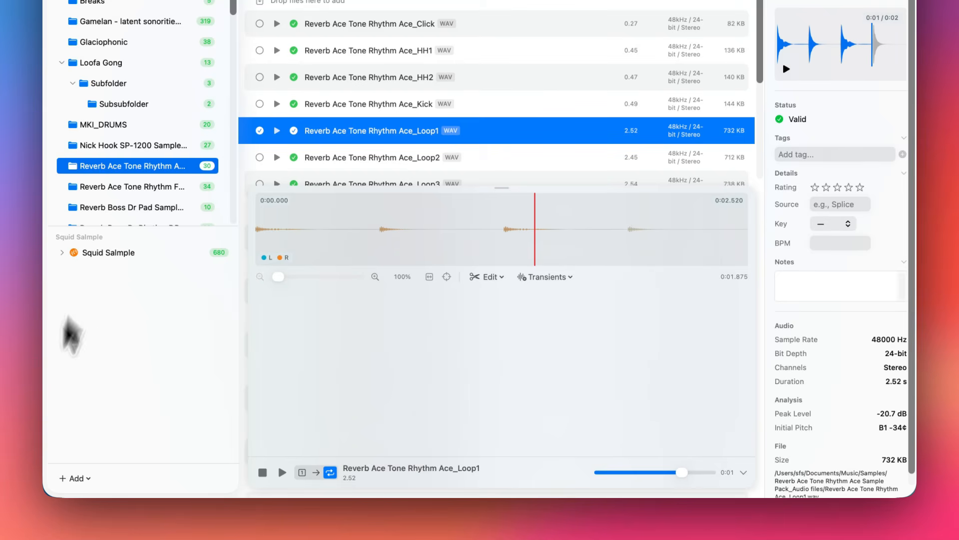
Step: Create a new Multigrain collection with 12 project folders inside the Module SD Cards folder
left_click(78, 480)
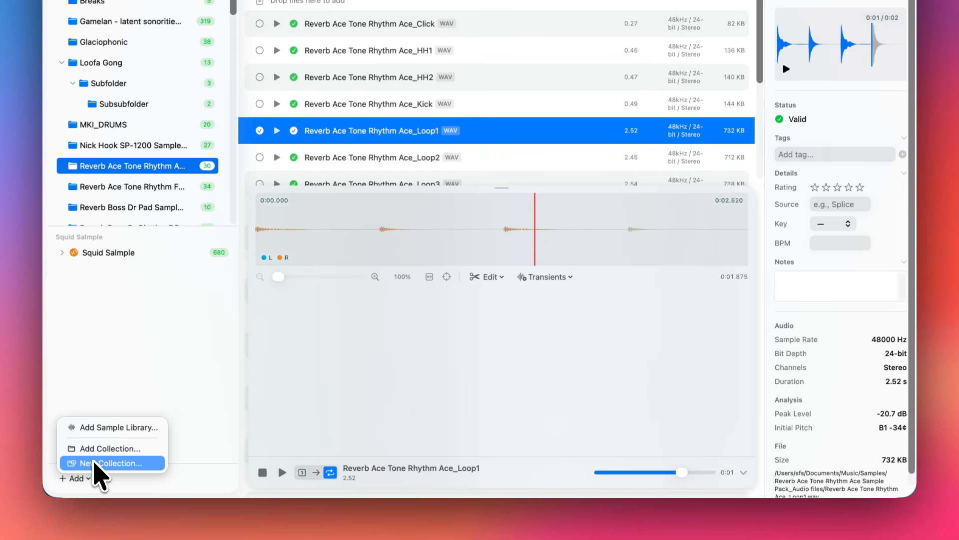
left_click(95, 464)
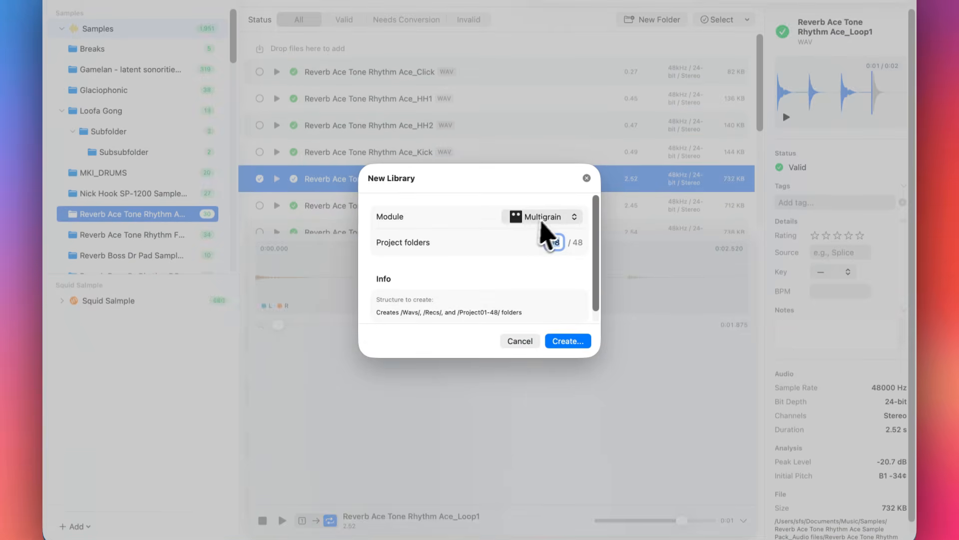
left_click(550, 171)
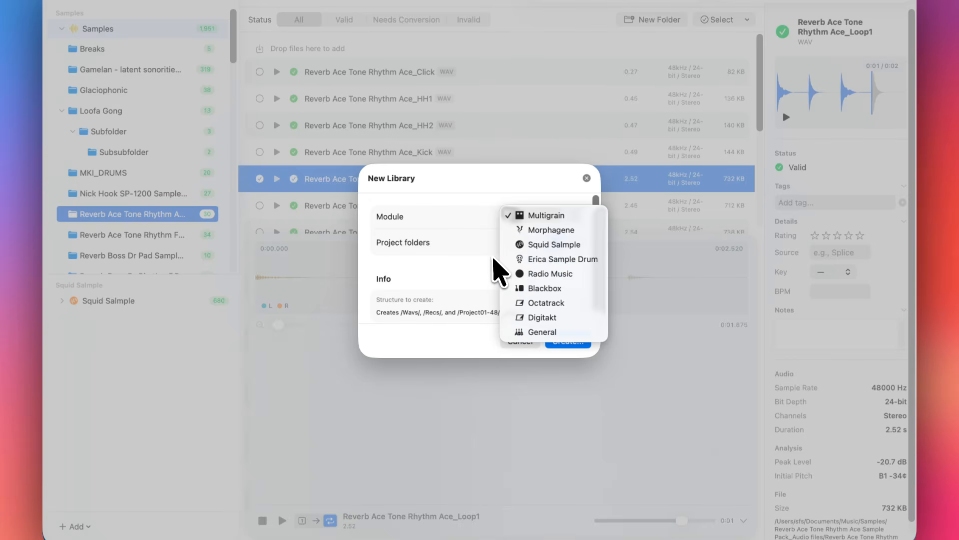
left_click(480, 208)
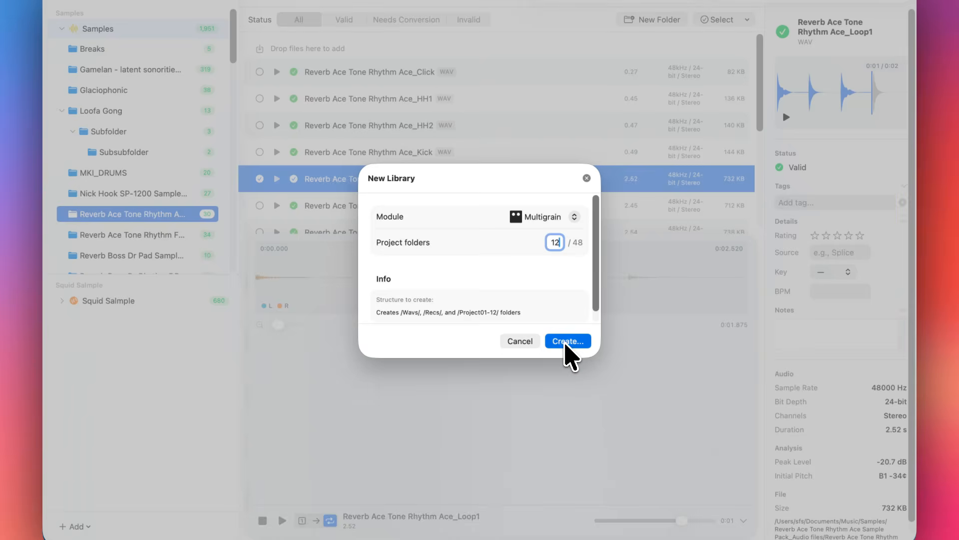
left_click(567, 343)
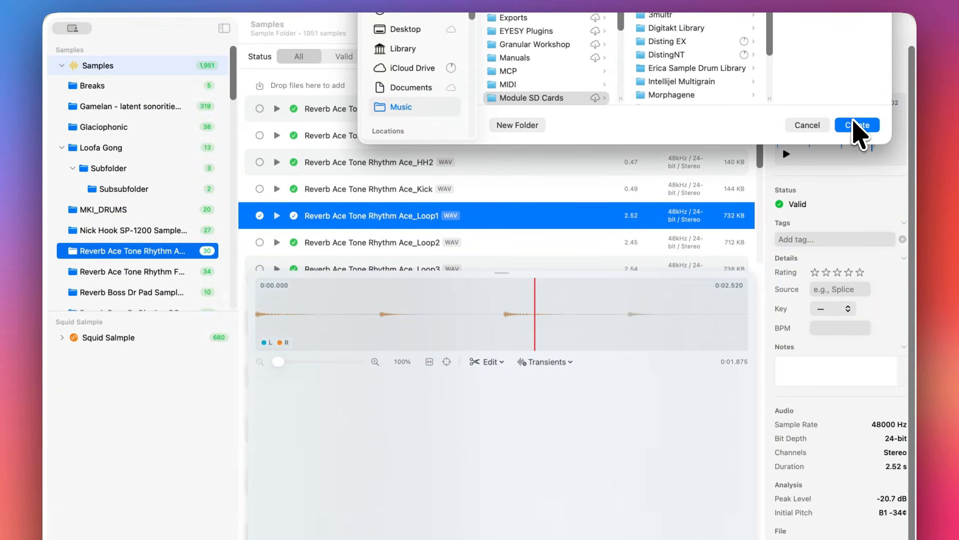
left_click(857, 125)
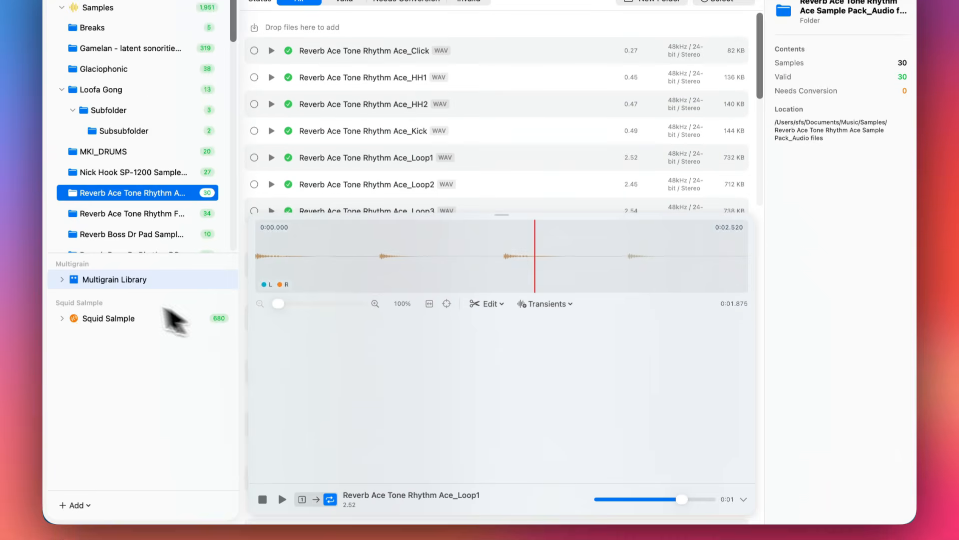
Step: Expand the Multigrain Library and look through its folders, opening Project03 and Project01
left_click(60, 280)
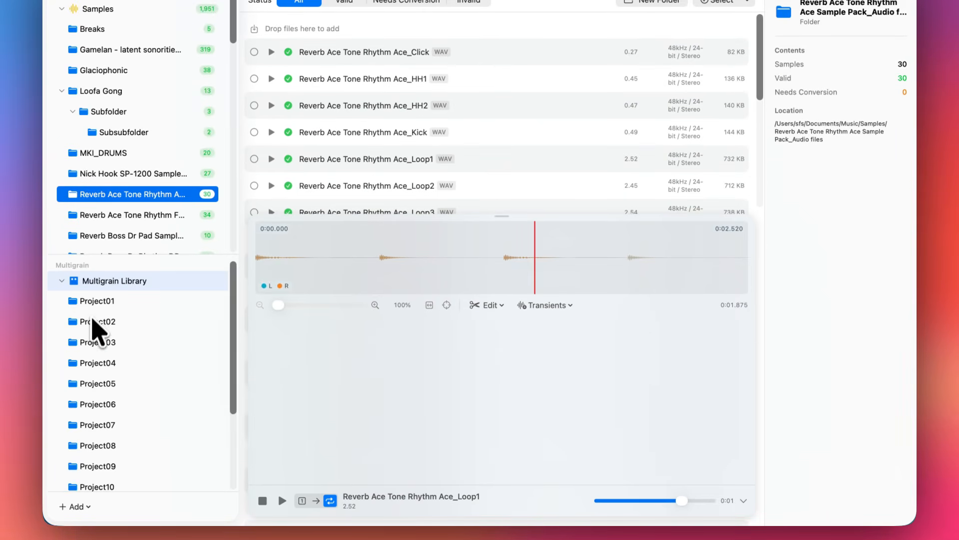
left_click(98, 343)
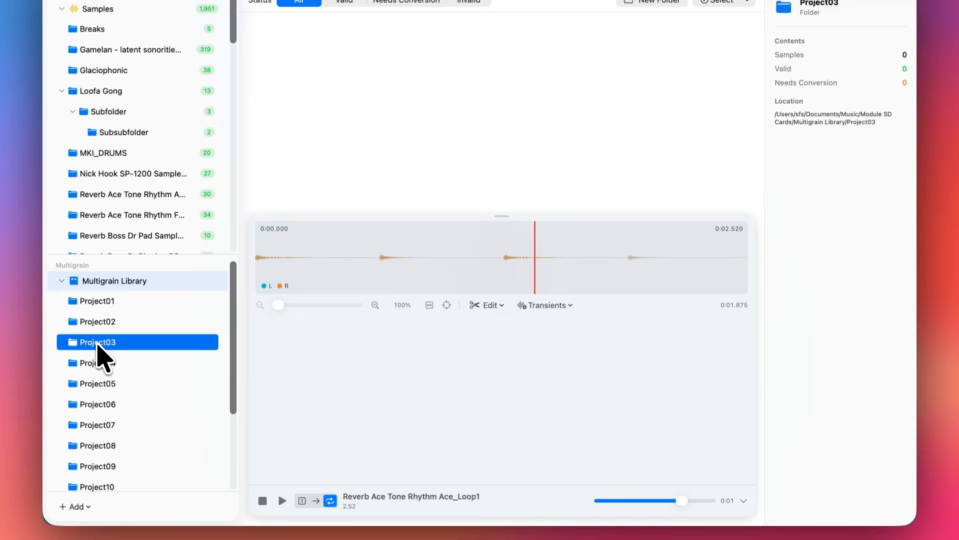
scroll(97, 353, "down", 4)
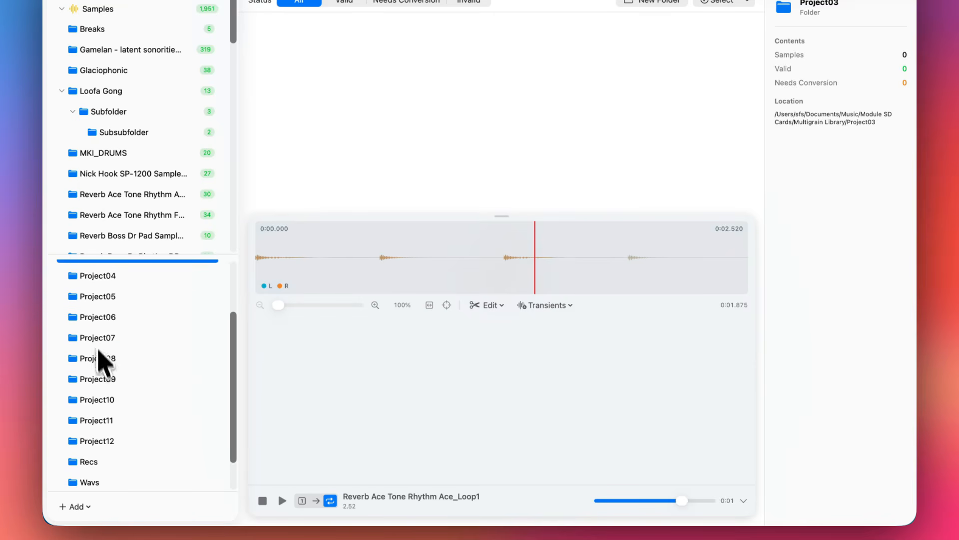
scroll(99, 350, "up", 4)
left_click(91, 298)
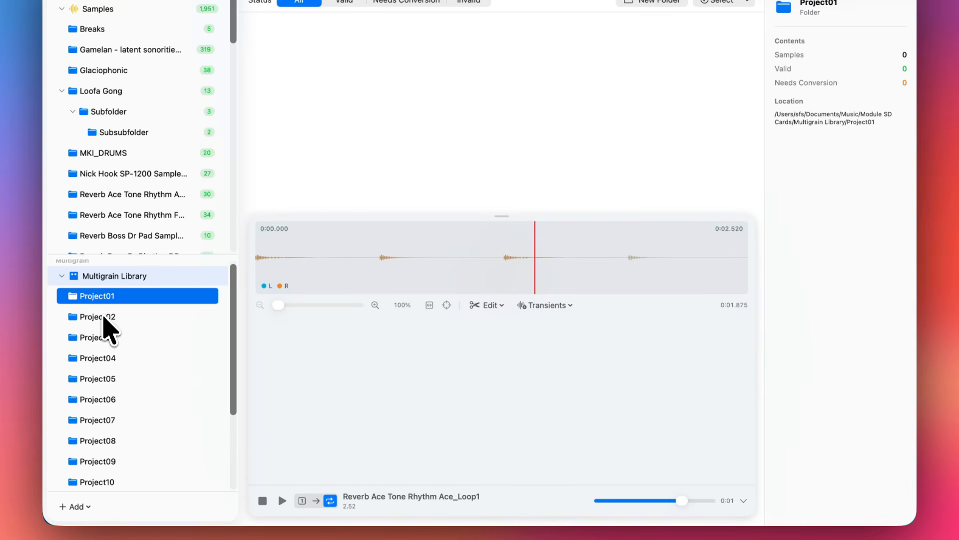
scroll(101, 349, "down", 5)
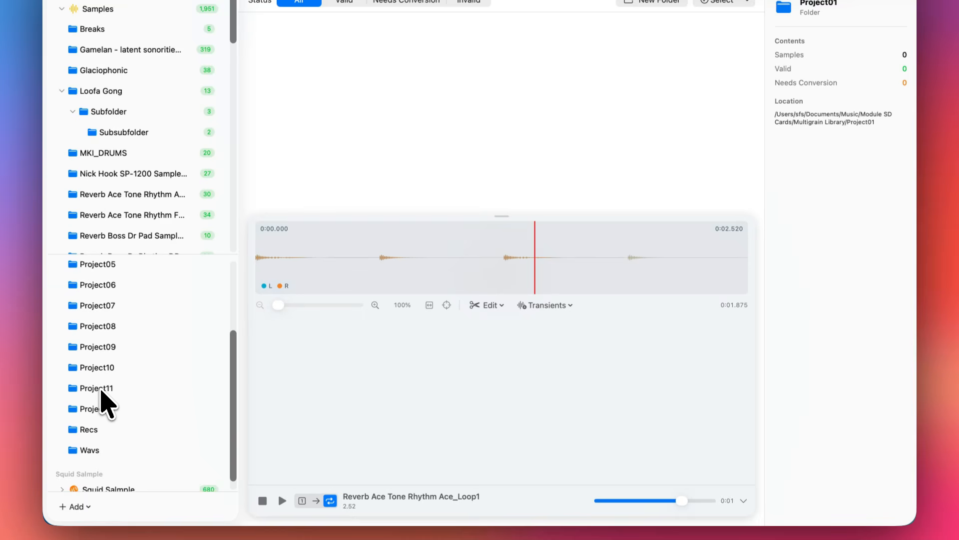
scroll(103, 379, "up", 5)
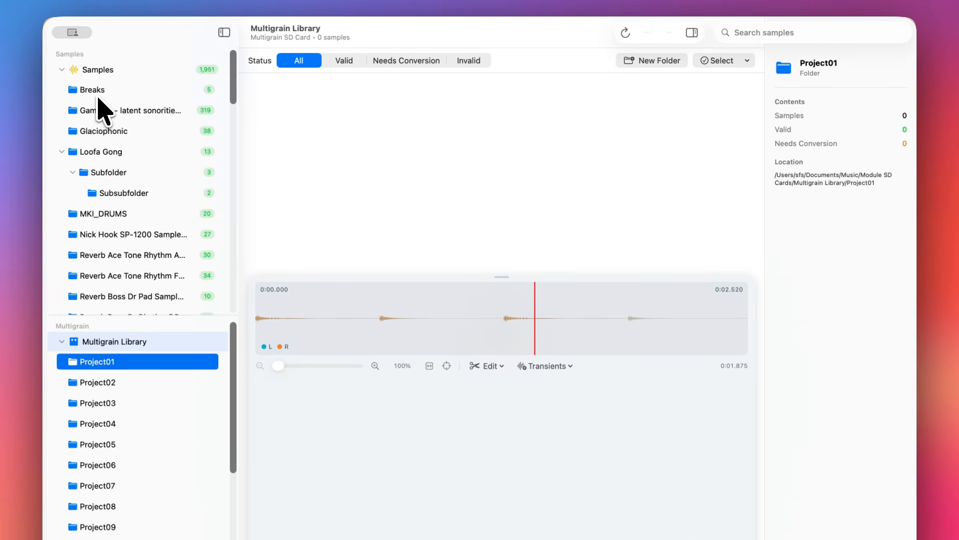
Step: Copy 3_SNARE_1 from MKI_DRUMS into the Multigrain Library's Project01 with incompatible-sample conversion on, and check the copy there
left_click(99, 235)
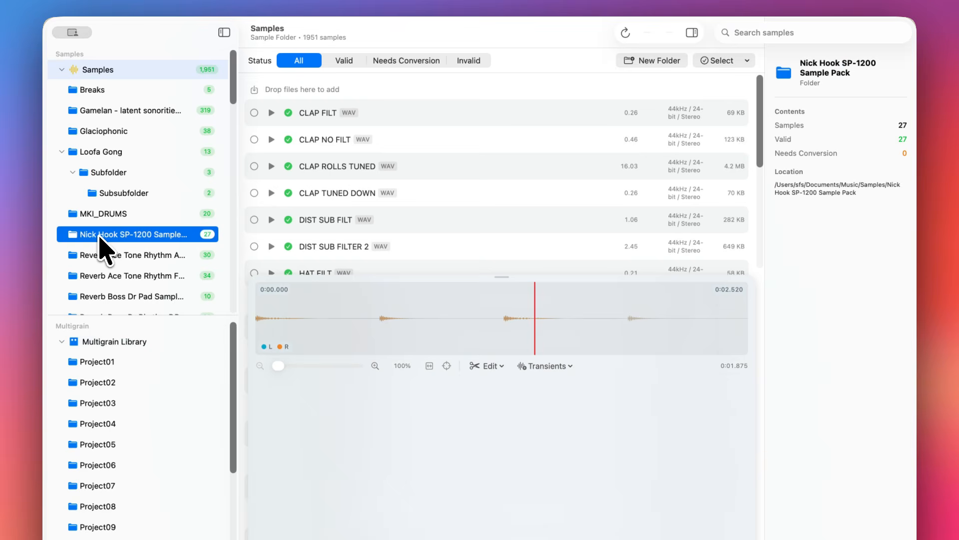
left_click(112, 214)
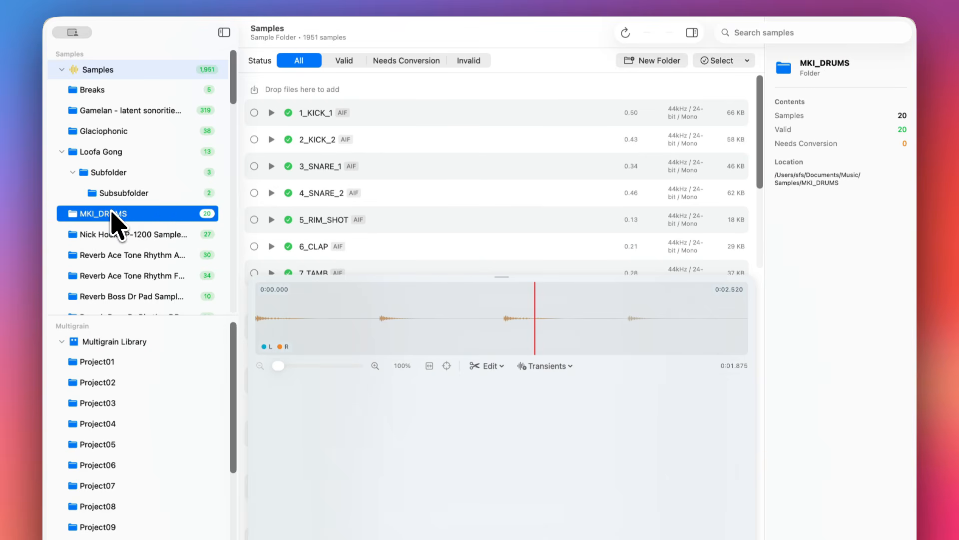
left_click_drag(307, 175, 119, 338)
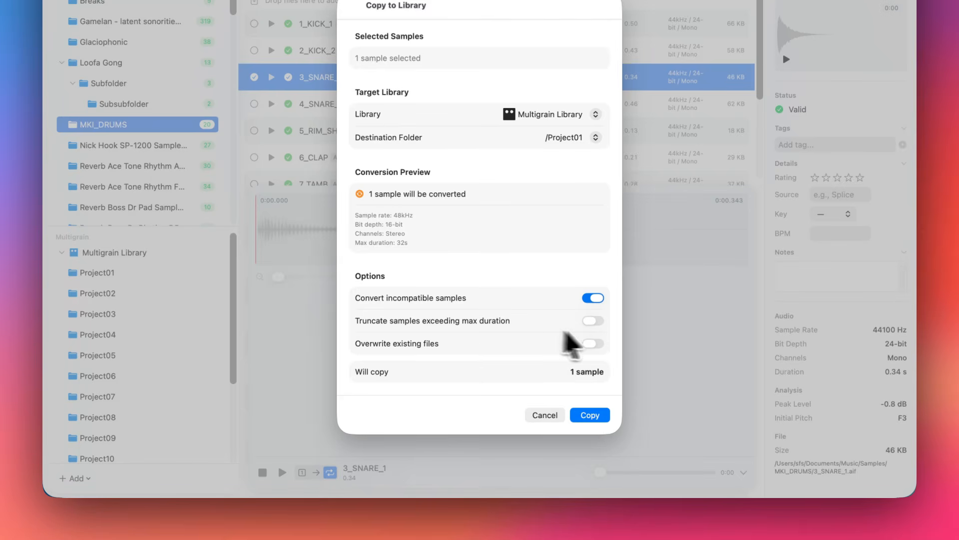
left_click(590, 416)
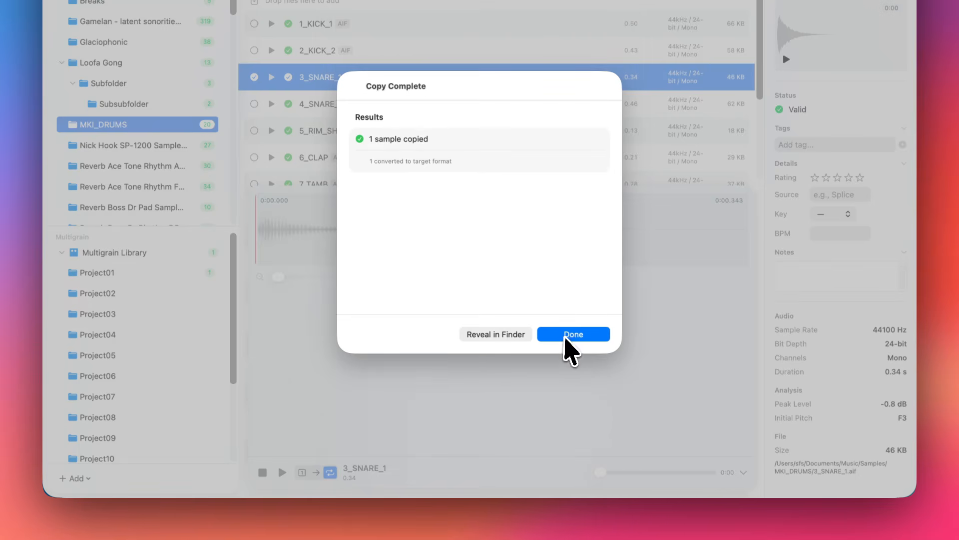
left_click(575, 342)
left_click(154, 273)
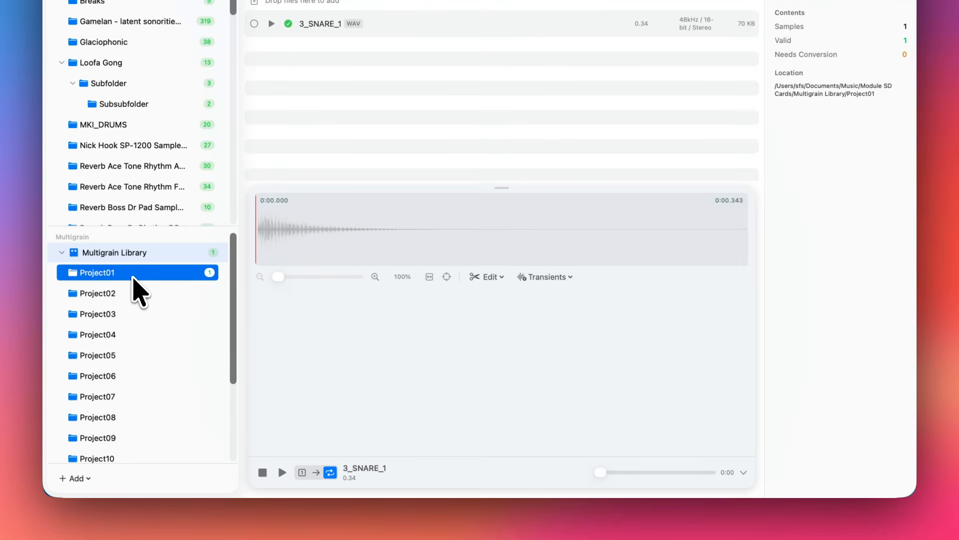
left_click(63, 253)
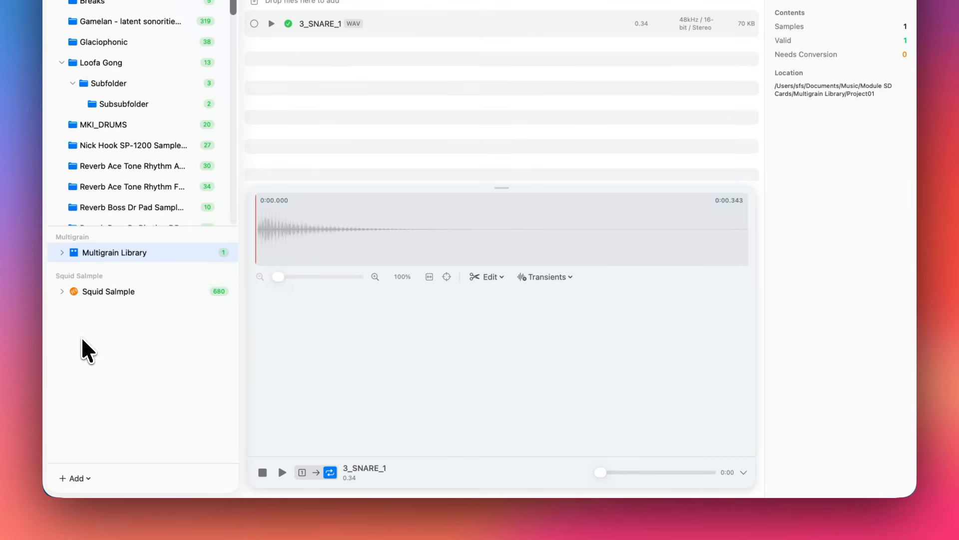
Step: Add the existing Morphagene folder as a collection, and open it with the sample list enlarged
left_click(80, 478)
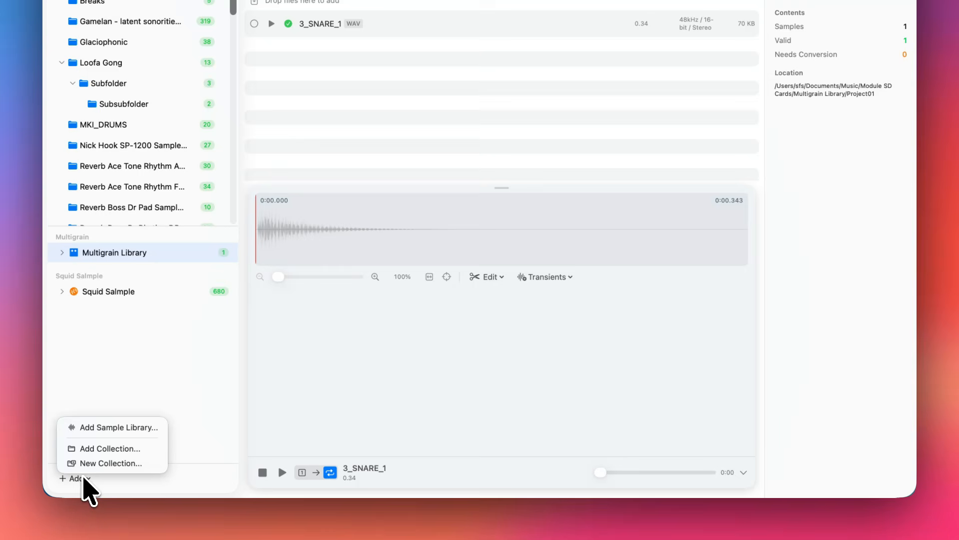
left_click(111, 450)
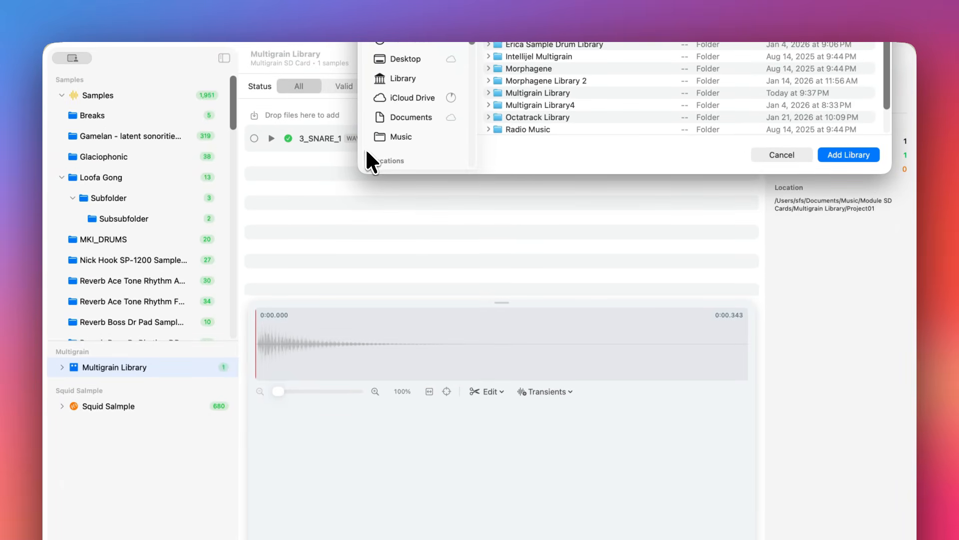
left_click(528, 69)
left_click(829, 144)
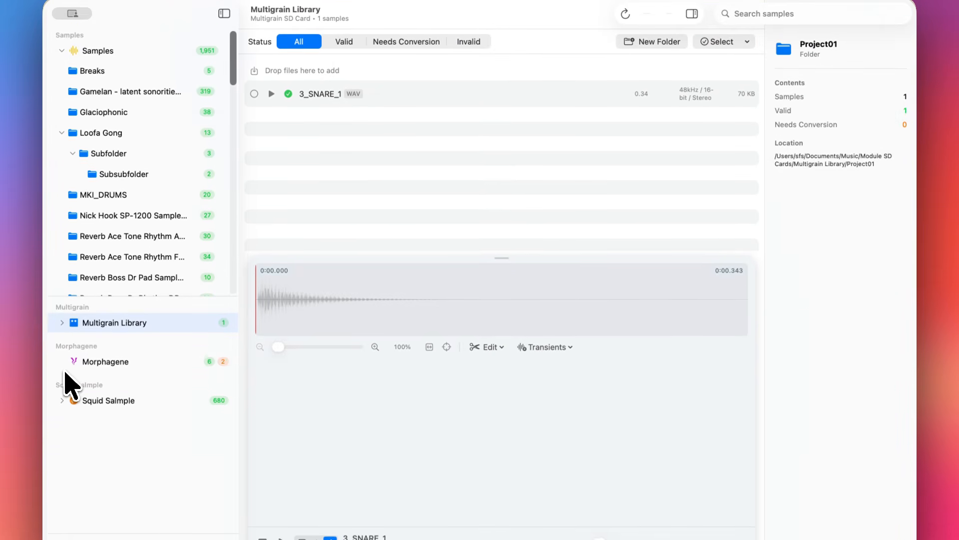
left_click(76, 368)
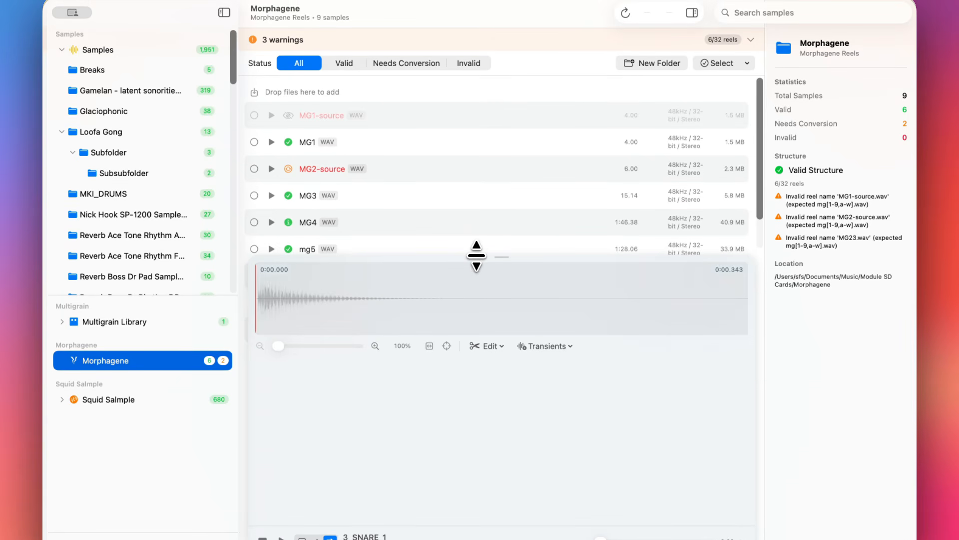
left_click_drag(475, 257, 475, 380)
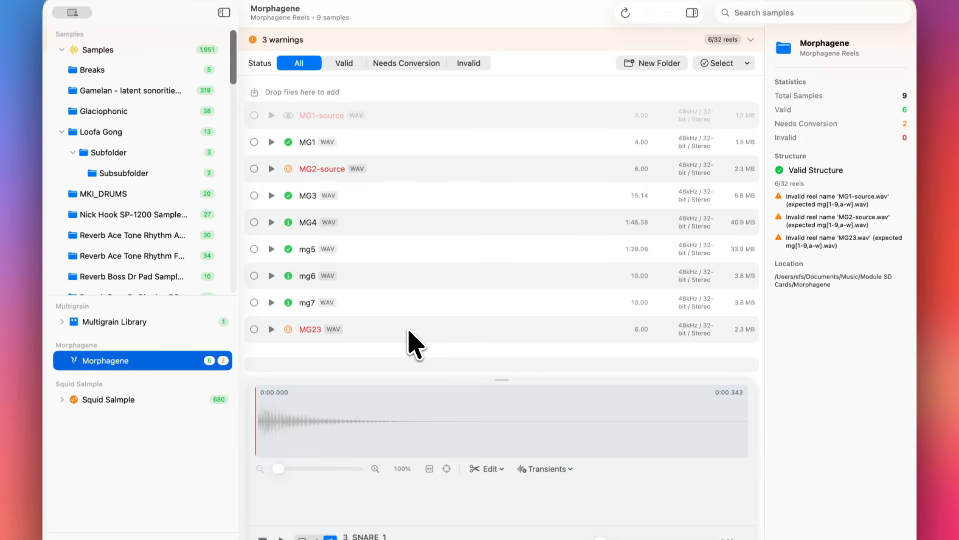
Step: Open the MG1 reel, enlarge its slice editor and audition Slice 2
left_click(370, 144)
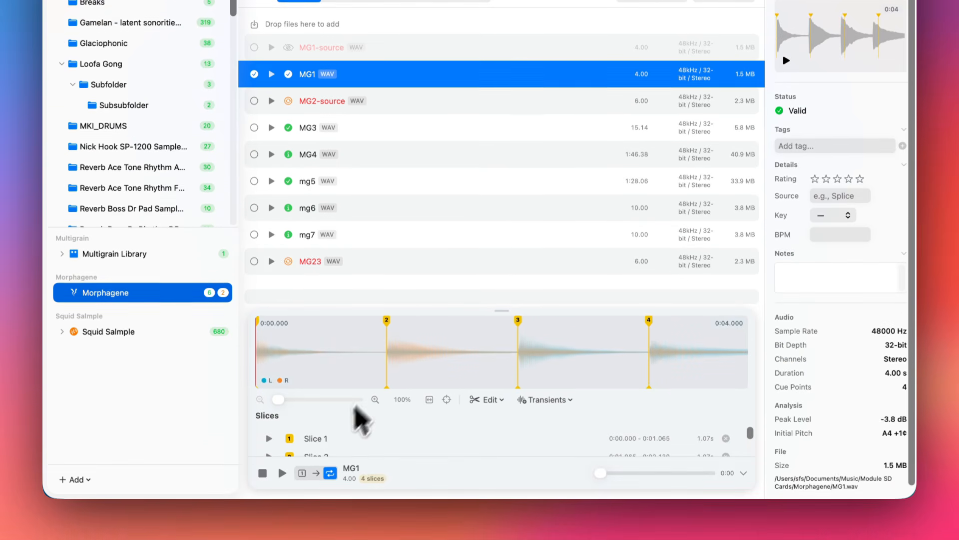
left_click_drag(394, 314, 382, 231)
left_click(332, 379)
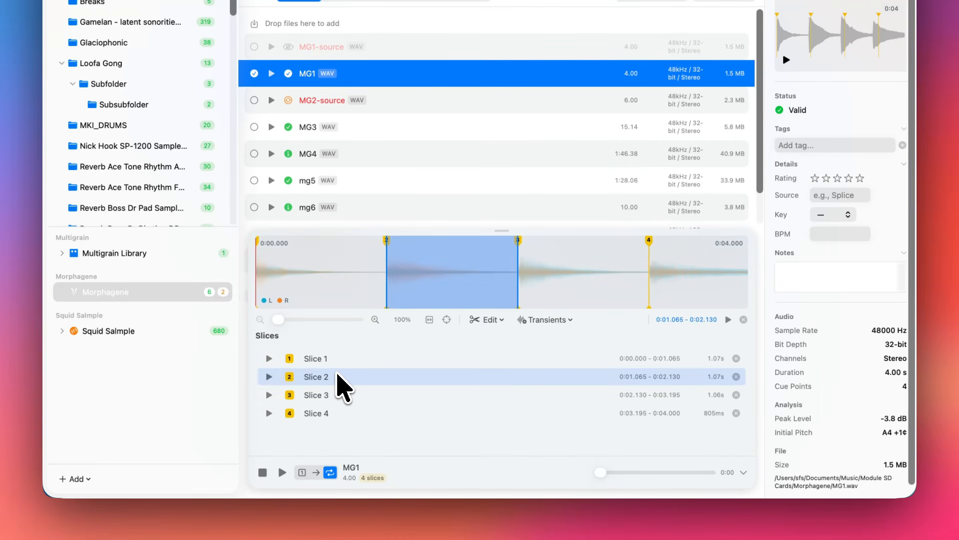
key("space")
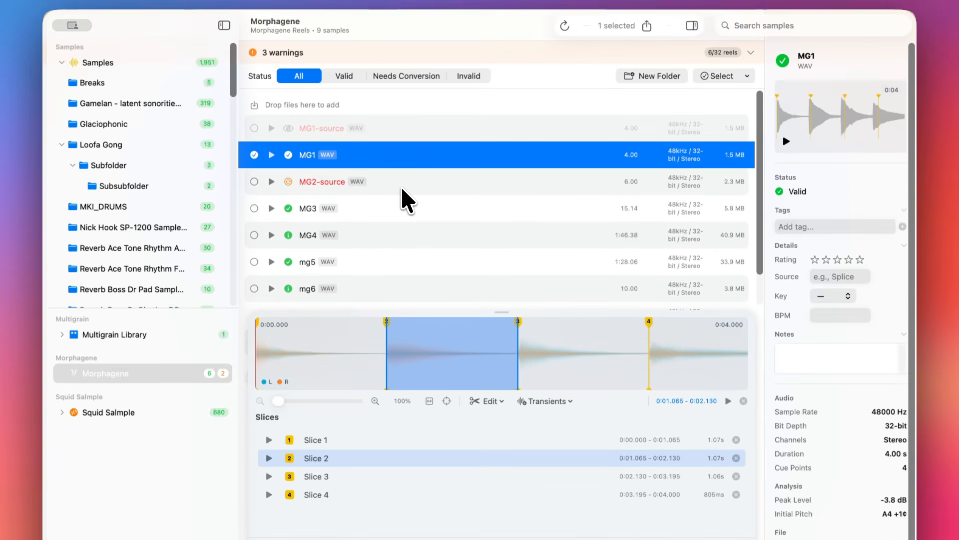
Step: Delete the MG2-source sample from the Morphagene collection
left_click(402, 190)
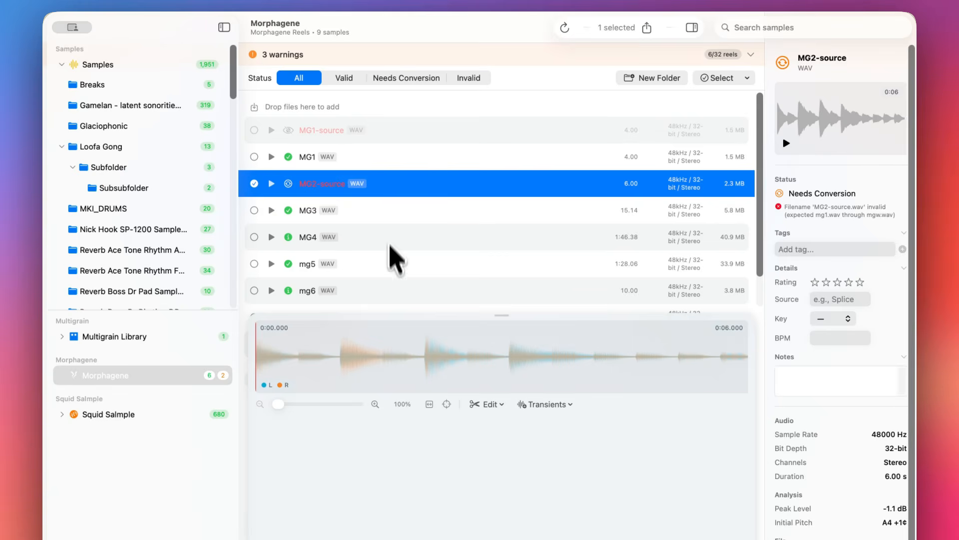
right_click(398, 189)
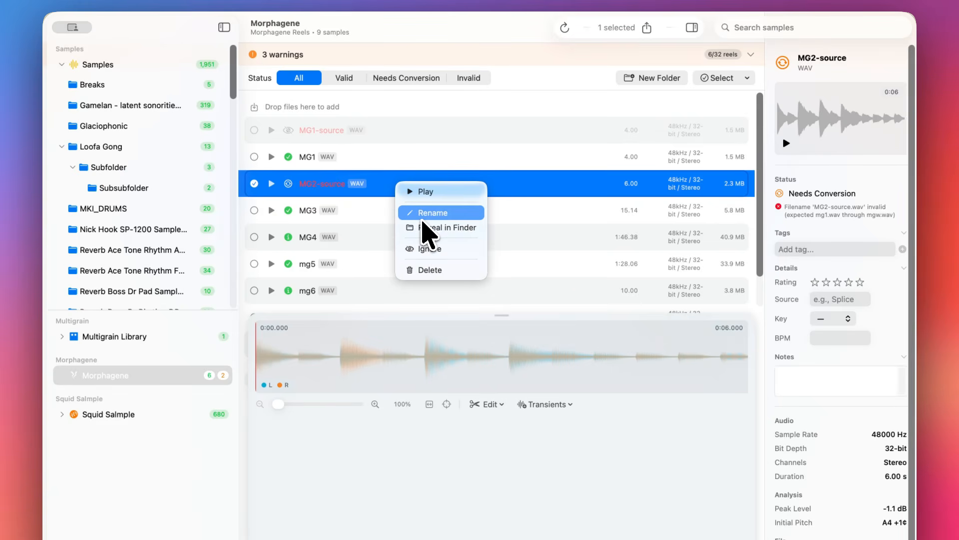
left_click(424, 271)
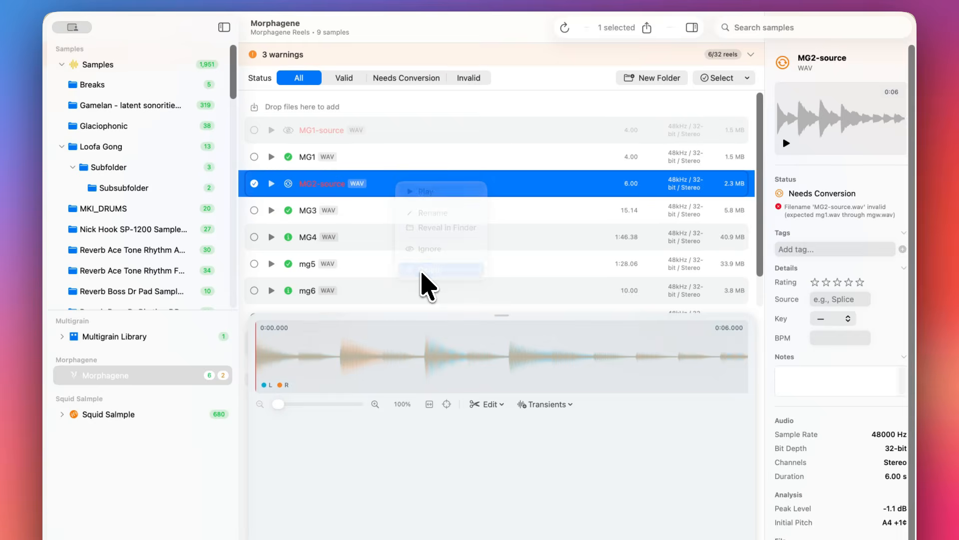
left_click(505, 328)
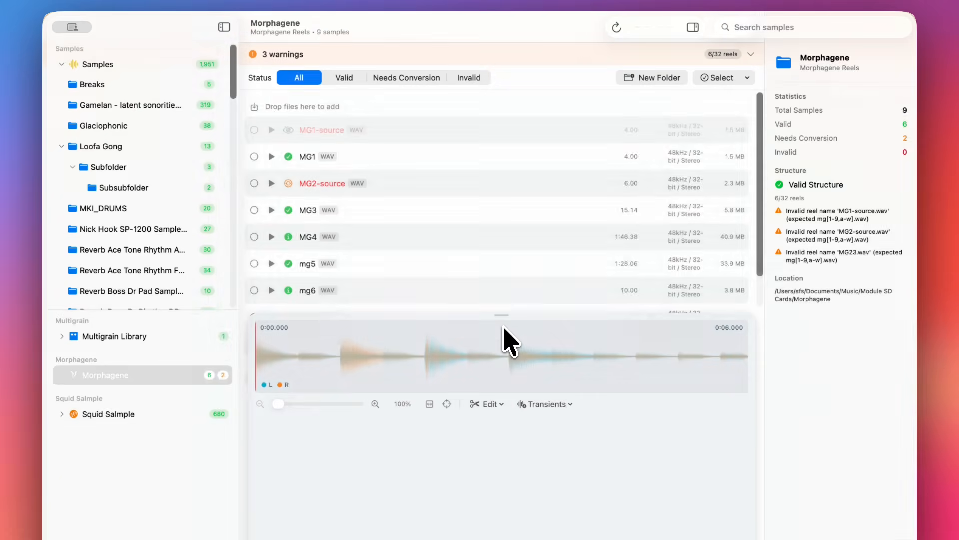